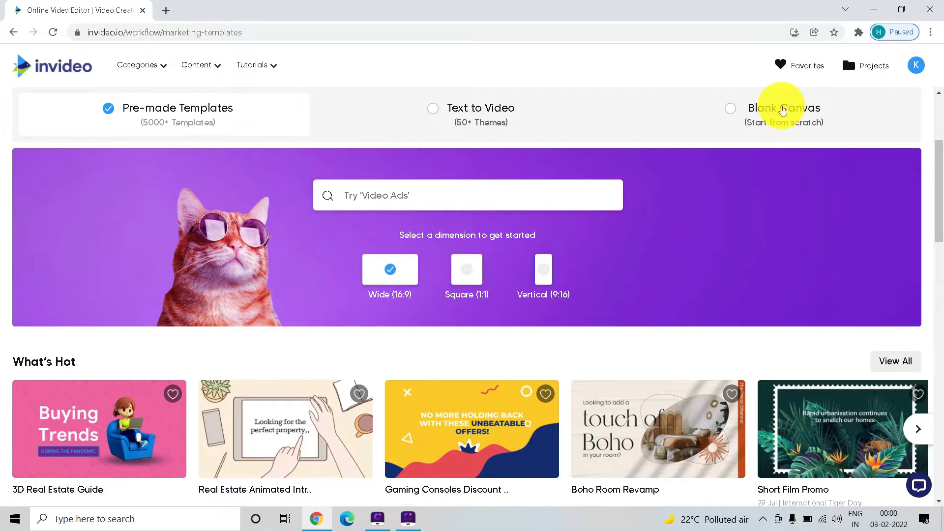
Search the pre-made templates for "video ads".
left_click(438, 196)
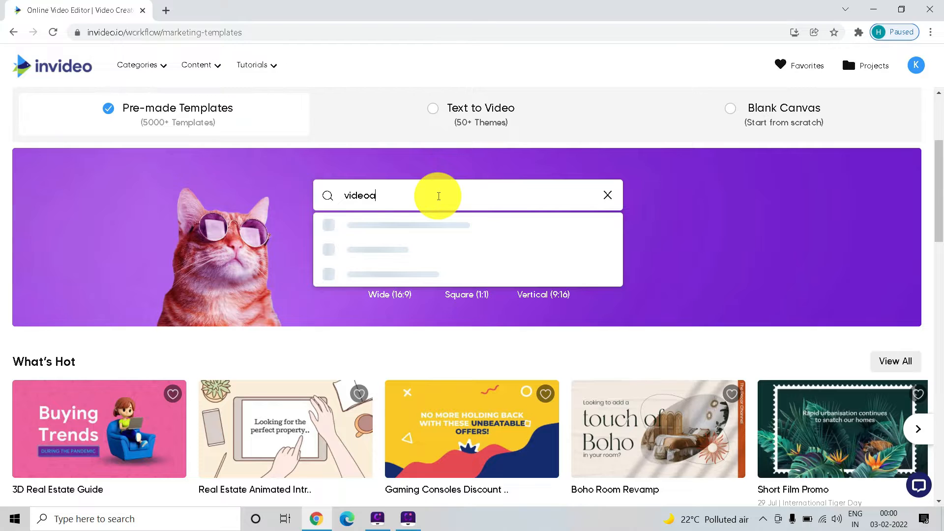
type("ds")
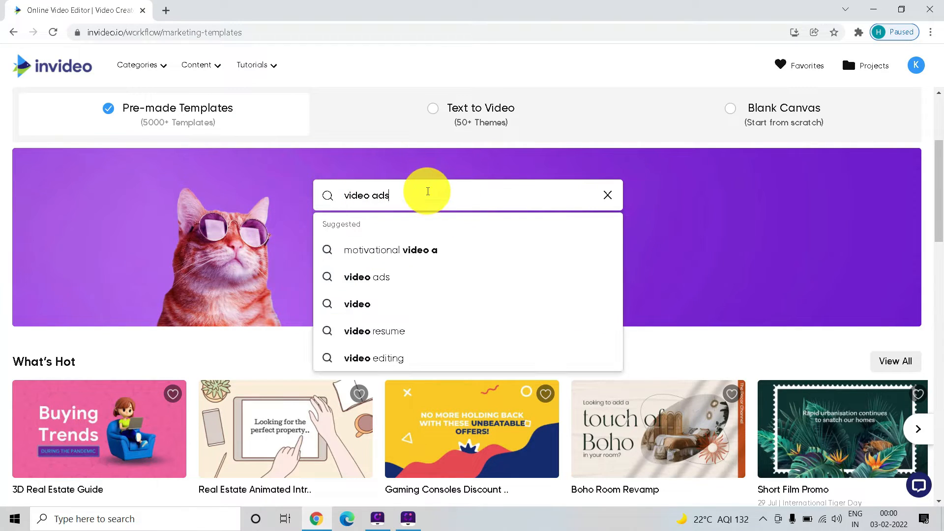
key("Return")
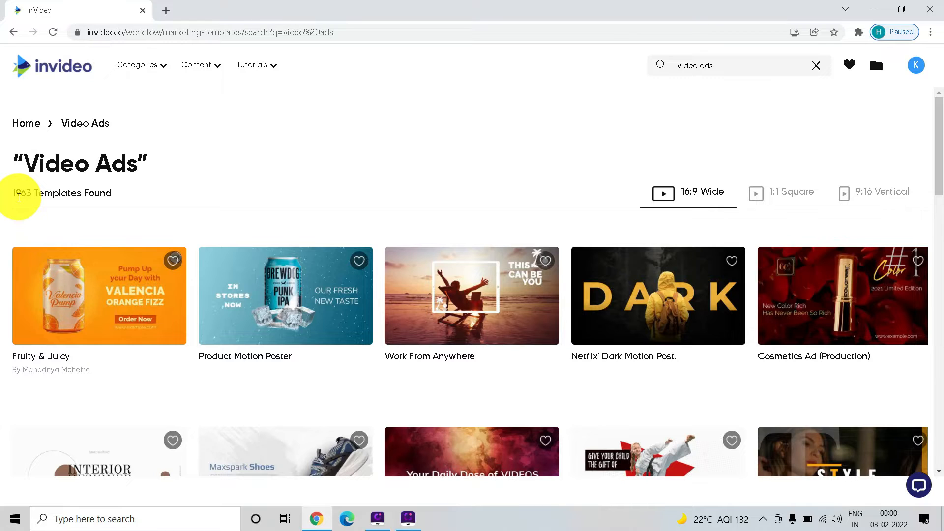
Browse the wide 16:9 video ads templates and compare their thumbnails and moving previews.
scroll(320, 238, "down", 3)
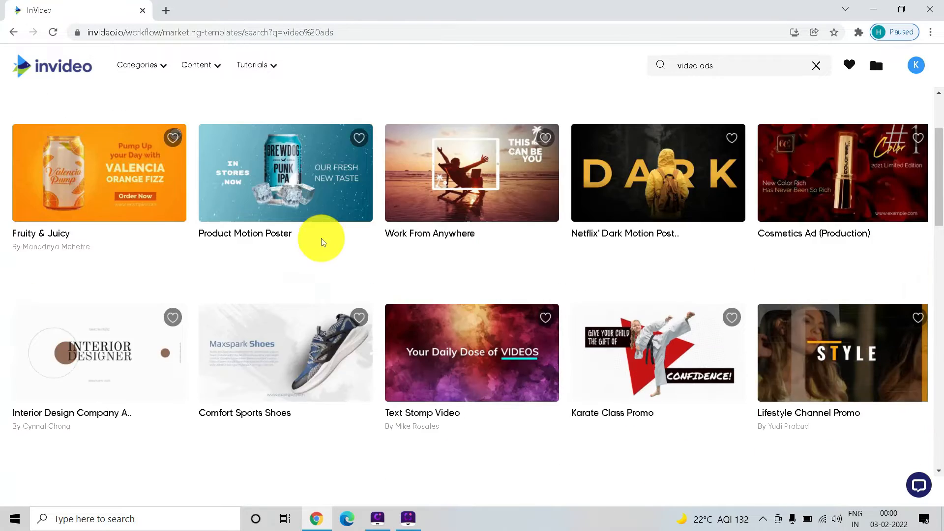
scroll(320, 244, "up", 3)
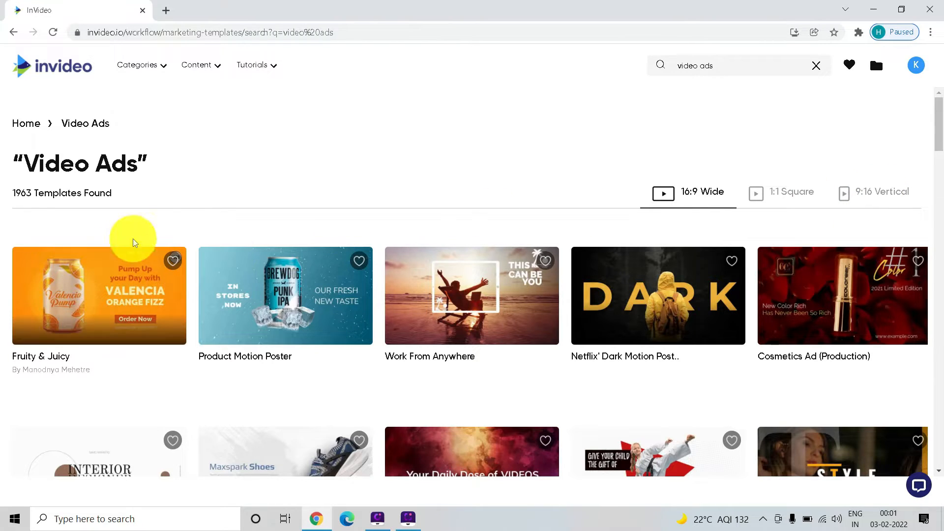
mouse_move(161, 298)
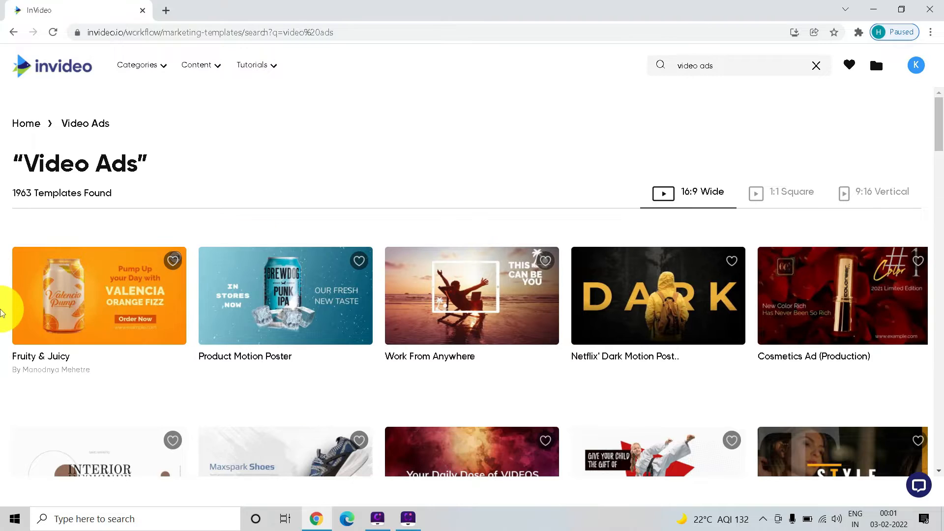
scroll(1, 313, "down", 5)
scroll(2, 312, "down", 3)
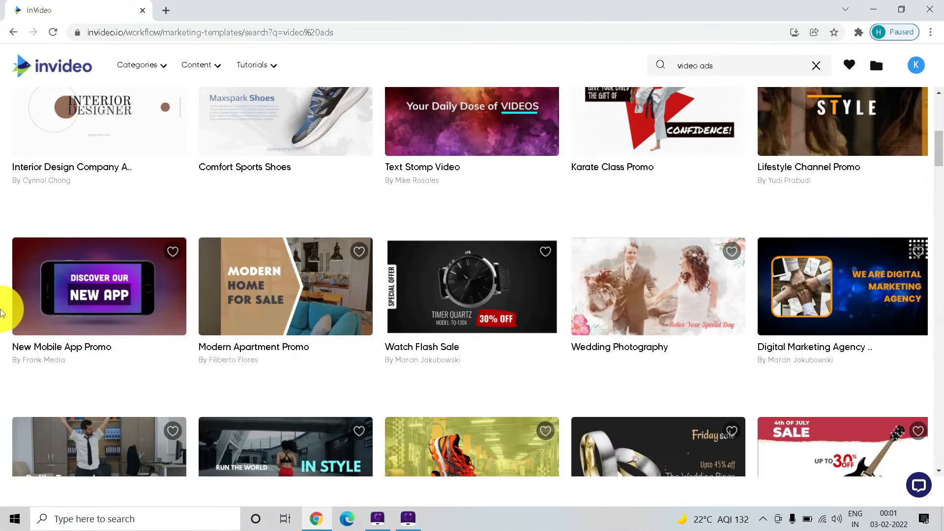
scroll(2, 312, "down", 10)
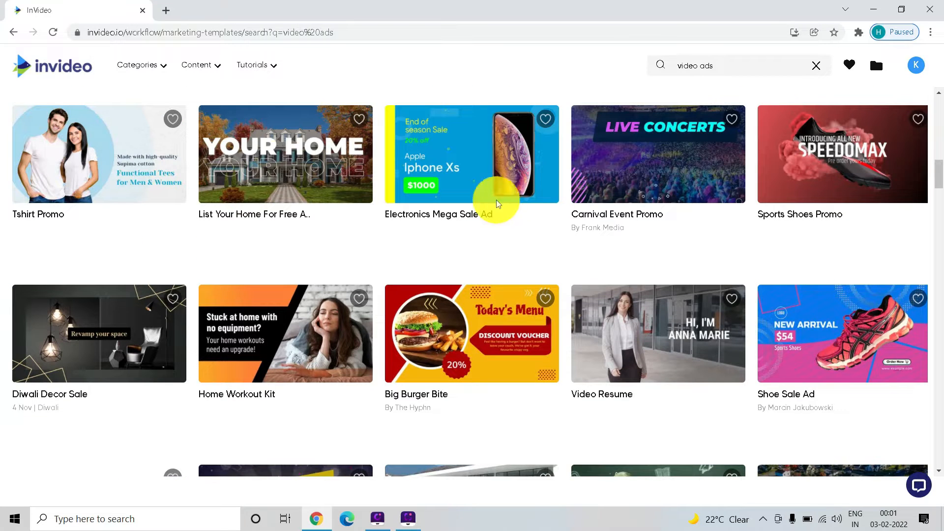
scroll(494, 290, "up", 1)
scroll(492, 300, "up", 1)
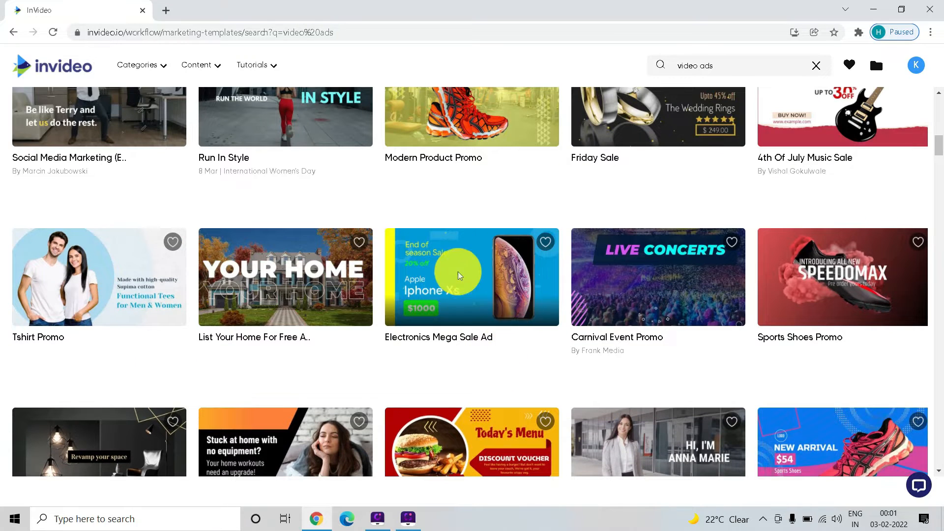
scroll(462, 276, "up", 3)
scroll(464, 283, "up", 3)
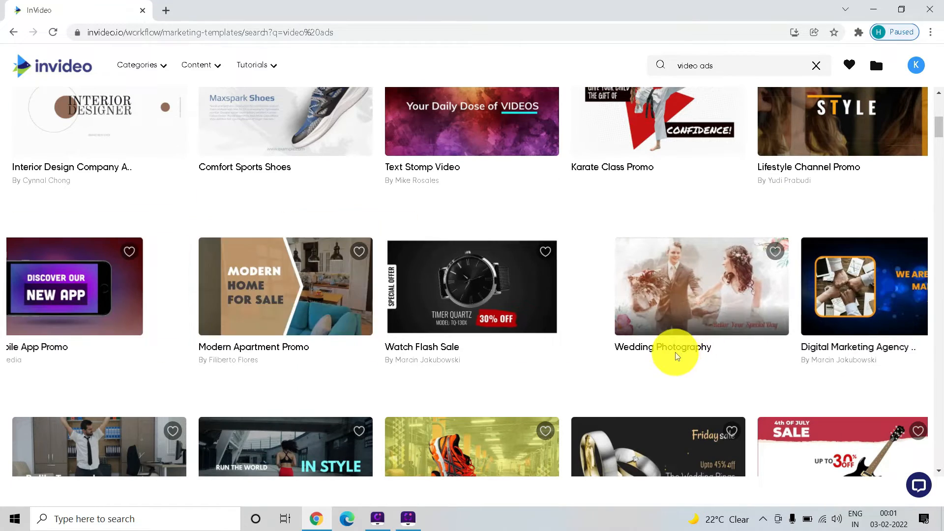
scroll(566, 358, "up", 1)
scroll(467, 354, "down", 15)
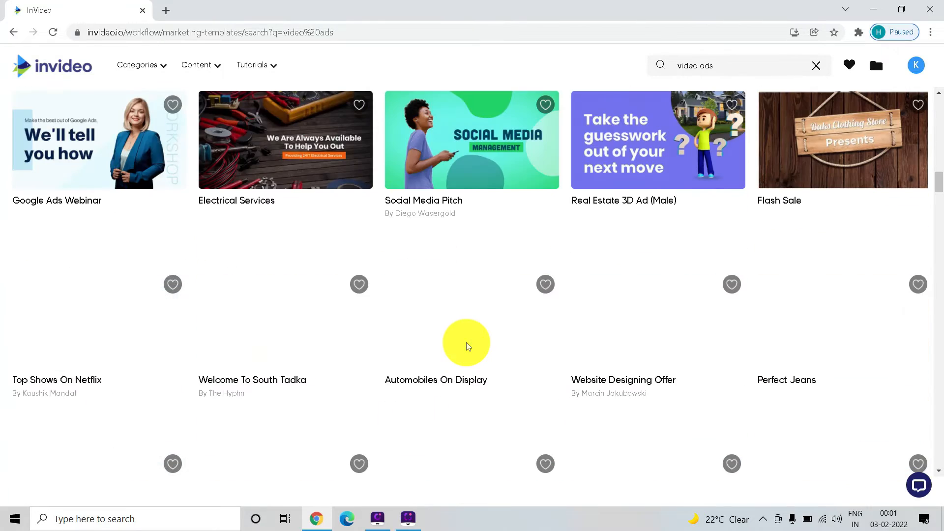
scroll(467, 344, "down", 5)
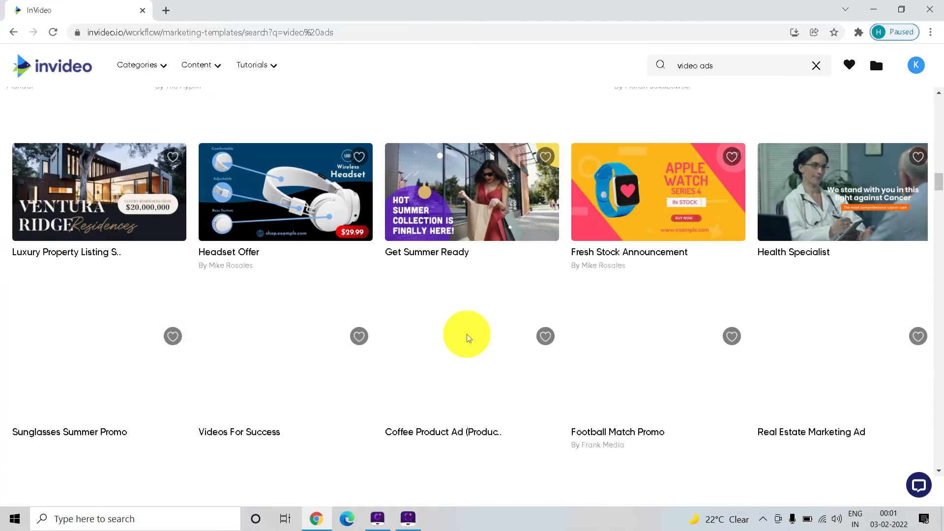
scroll(6, 253, "down", 8)
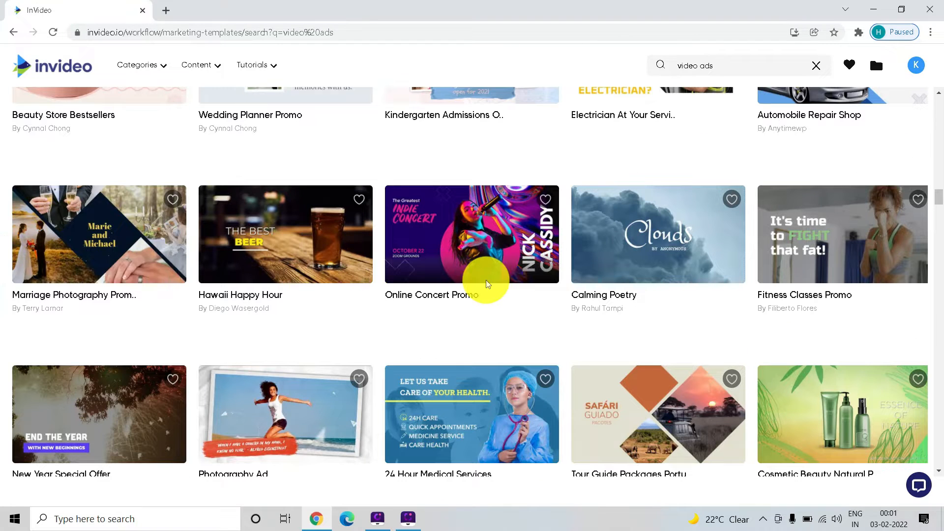
mouse_move(488, 284)
scroll(488, 284, "down", 5)
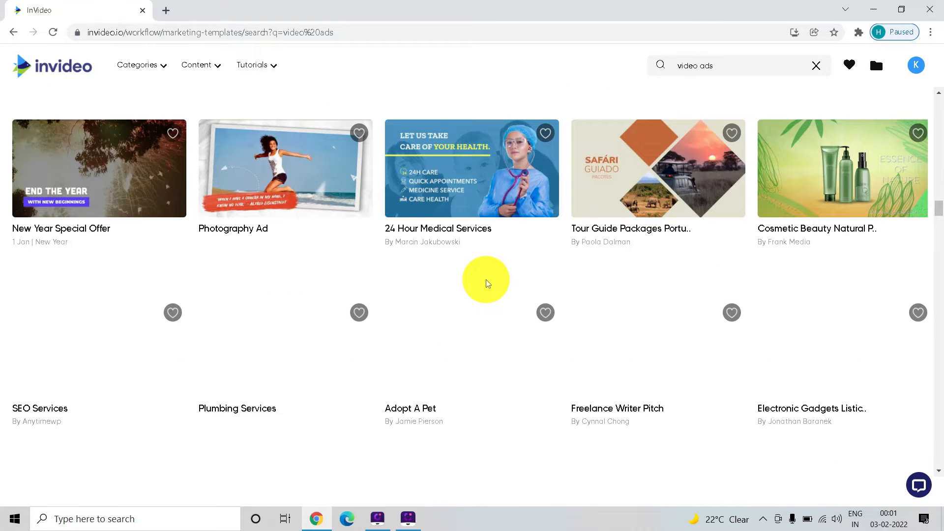
mouse_move(460, 184)
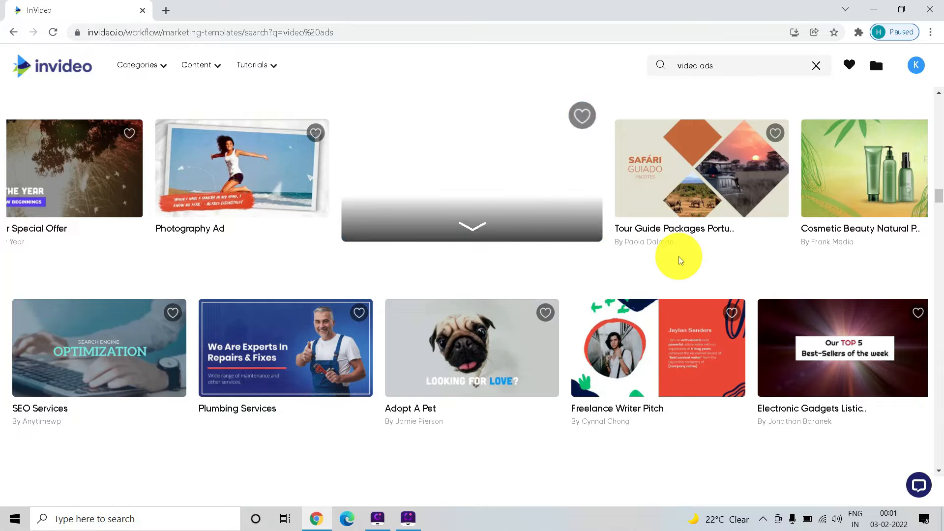
scroll(670, 266, "up", 3)
mouse_move(664, 263)
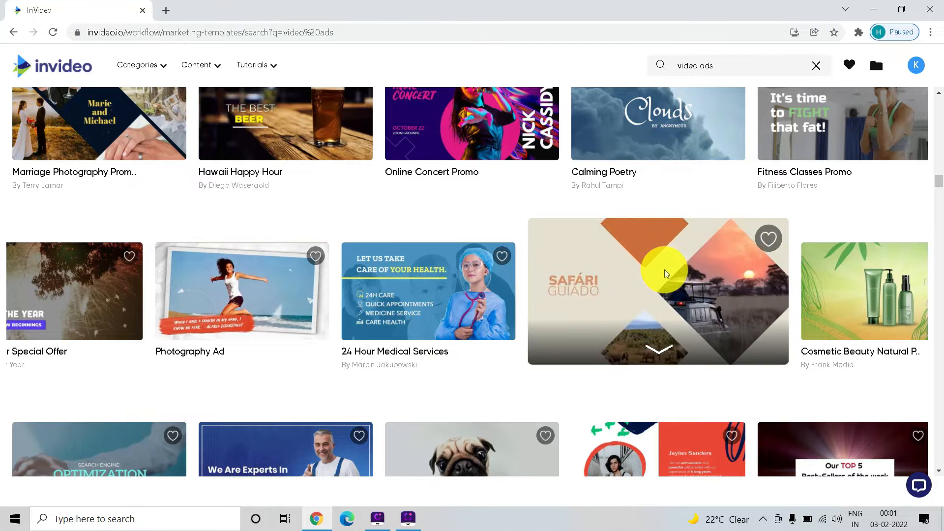
mouse_move(633, 141)
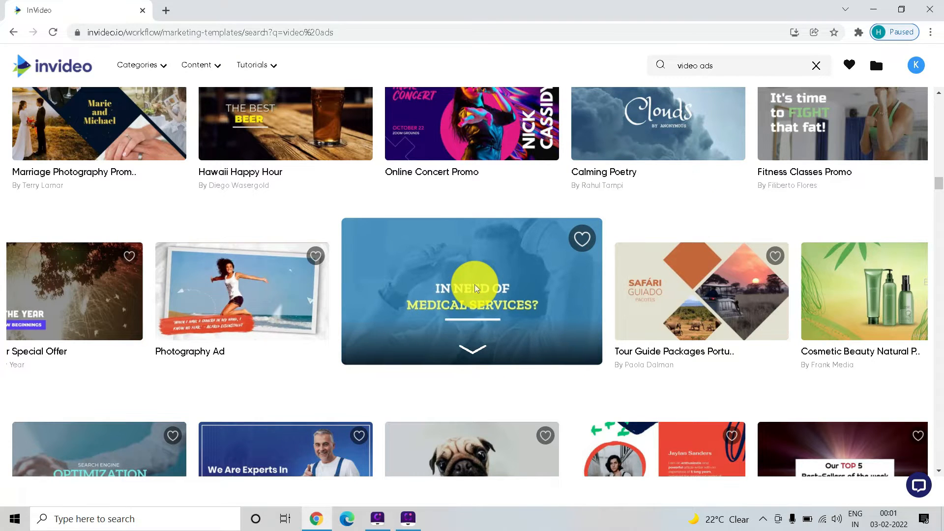
Open the 24 Hour Medical Services template and use it in the Wide (16:9) format.
left_click(476, 288)
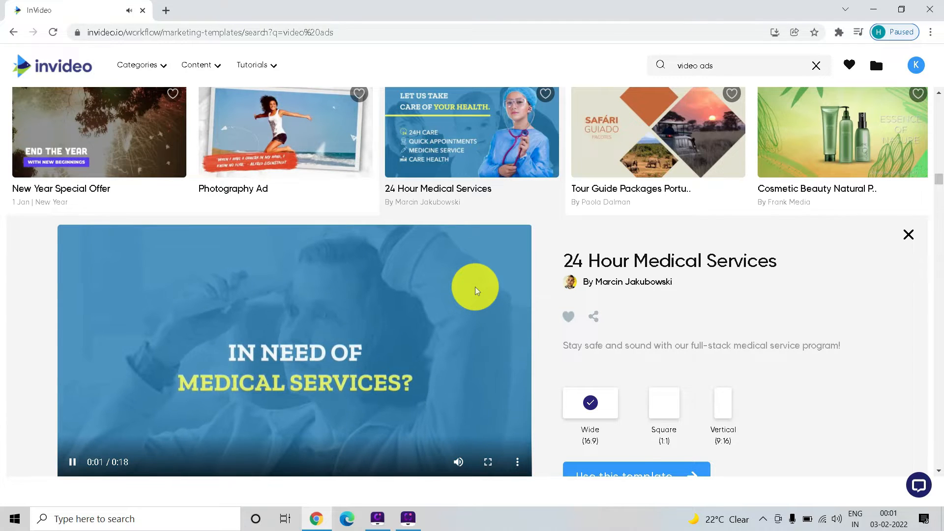
scroll(476, 290, "down", 1)
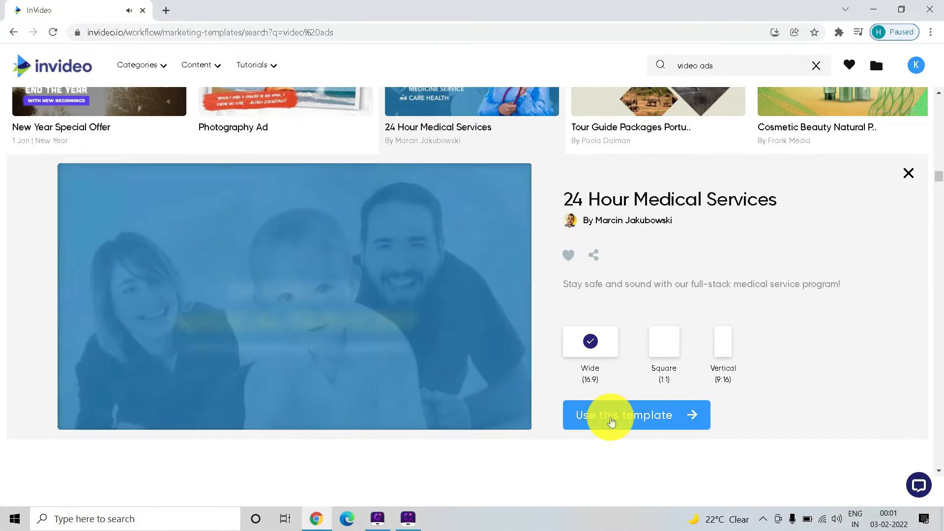
left_click(611, 419)
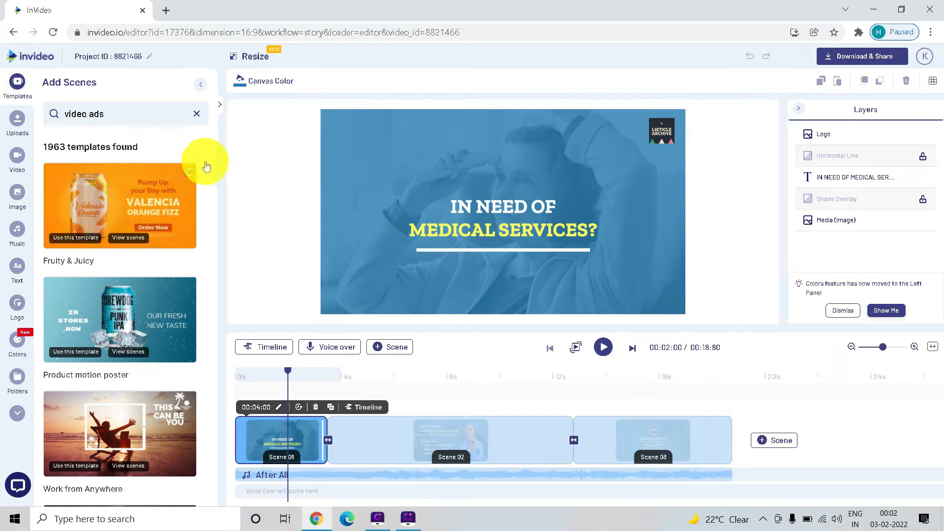
scroll(191, 196, "down", 3)
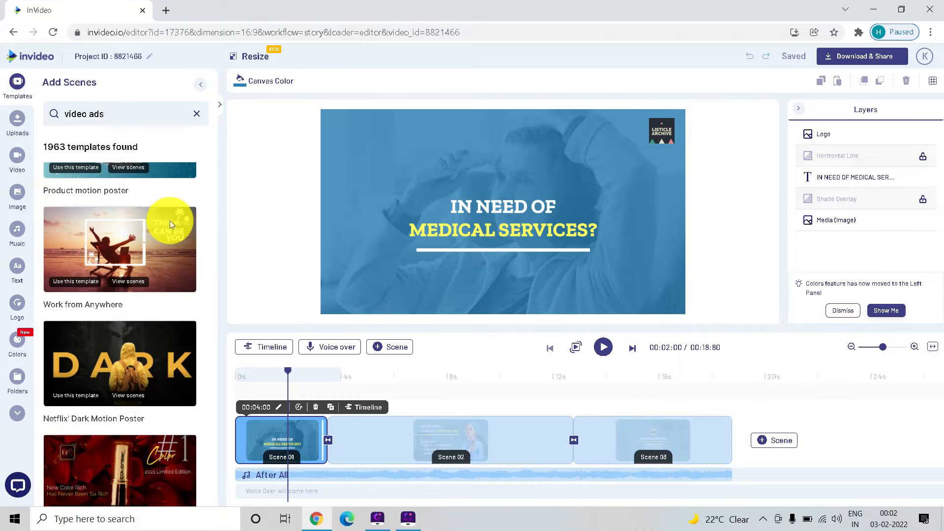
scroll(185, 183, "down", 10)
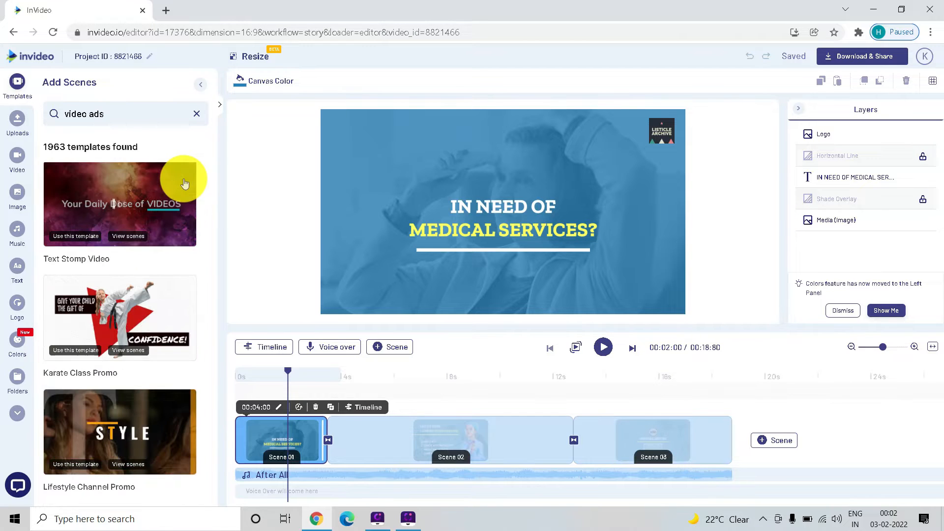
scroll(147, 248, "down", 15)
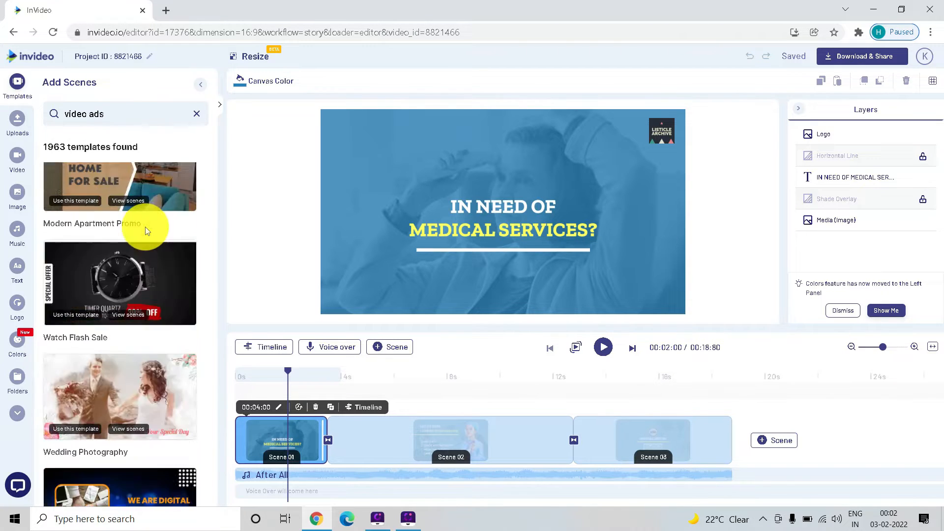
scroll(146, 231, "down", 10)
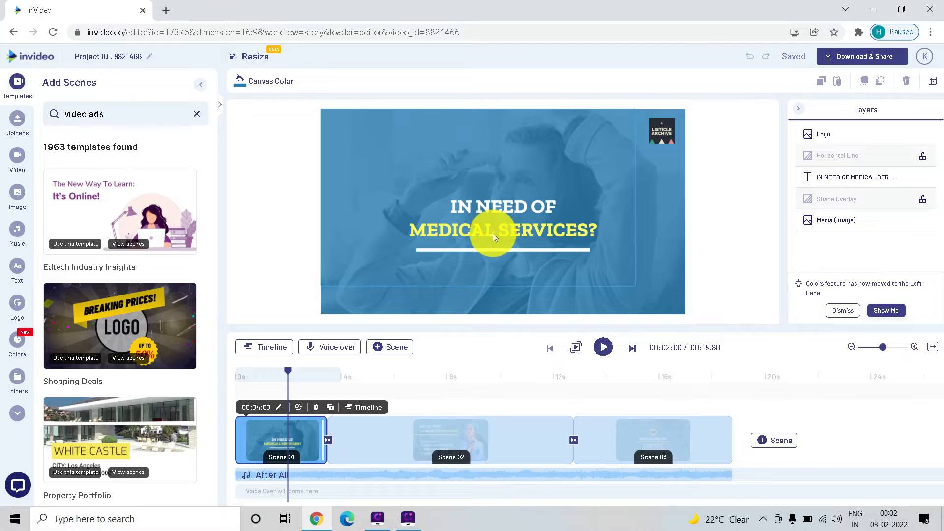
Remove the Listicle Archive logo from all scenes of the project.
left_click(657, 129)
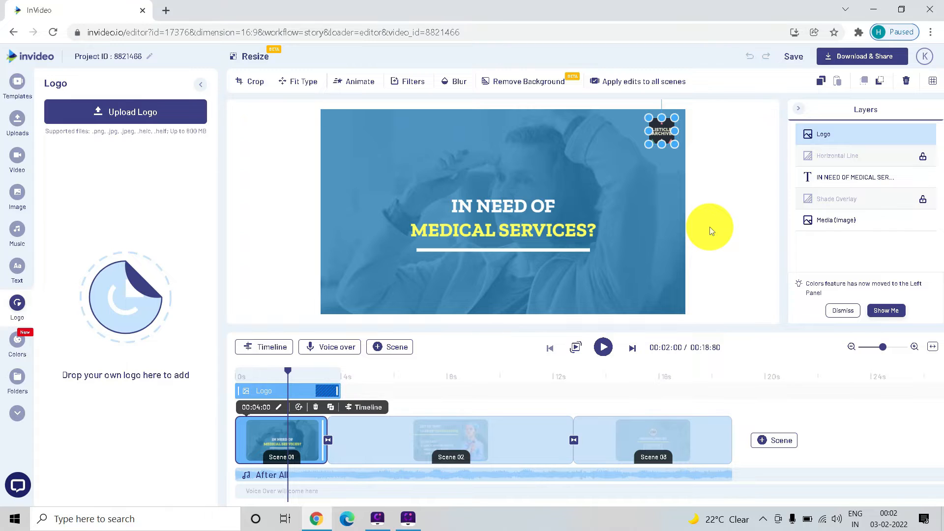
key("Delete")
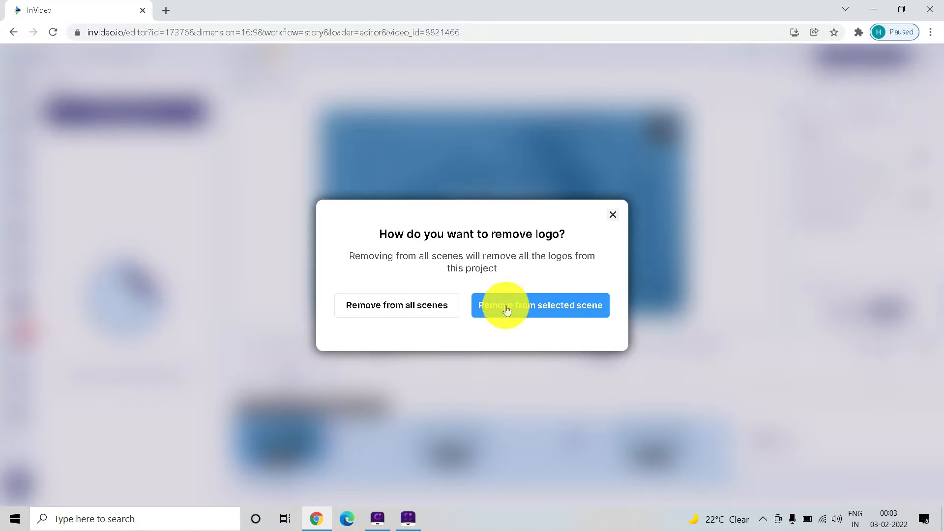
left_click(394, 310)
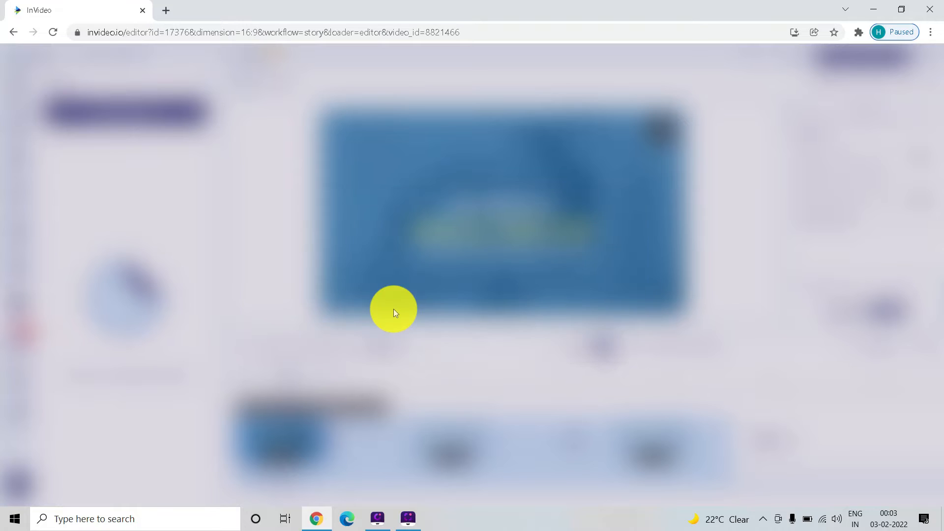
left_click(673, 121)
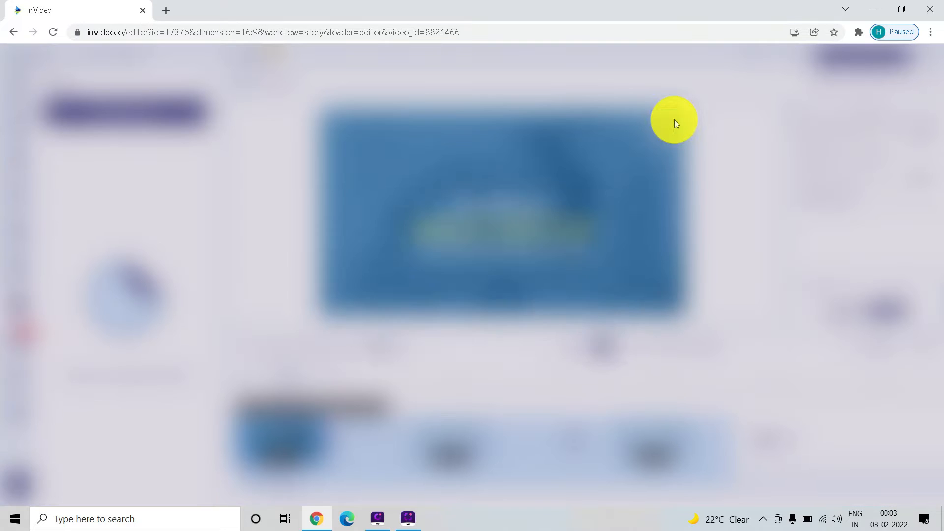
left_click(426, 301)
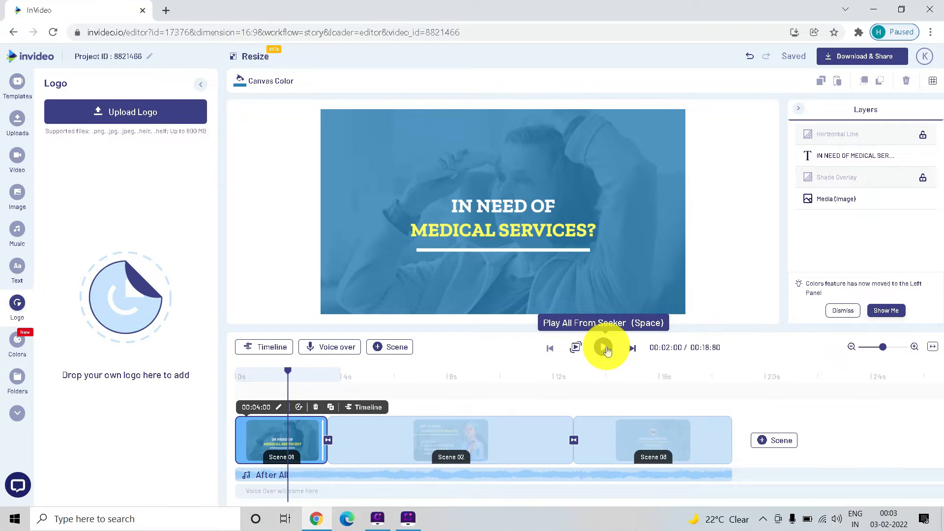
Play the video from the seeker position in Scene 01 to preview it, and stop playback in Scene 03.
left_click(604, 349)
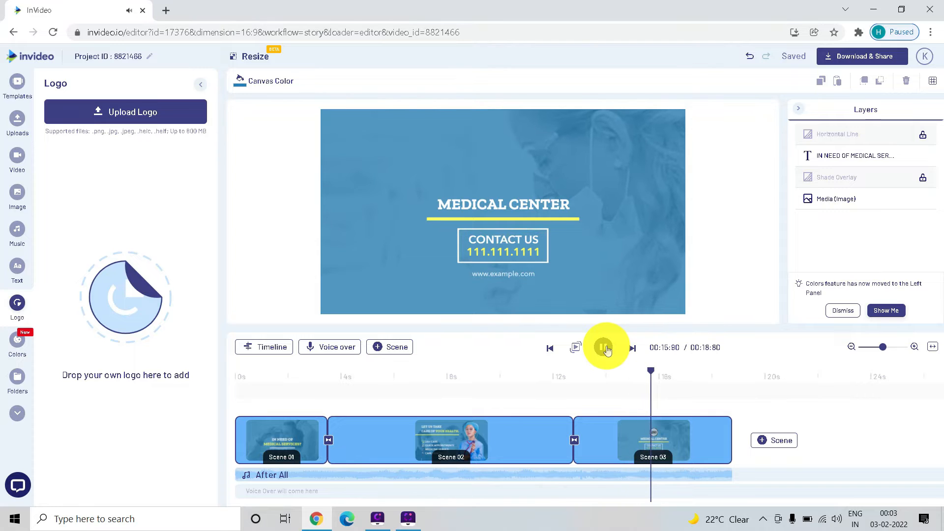
left_click(608, 349)
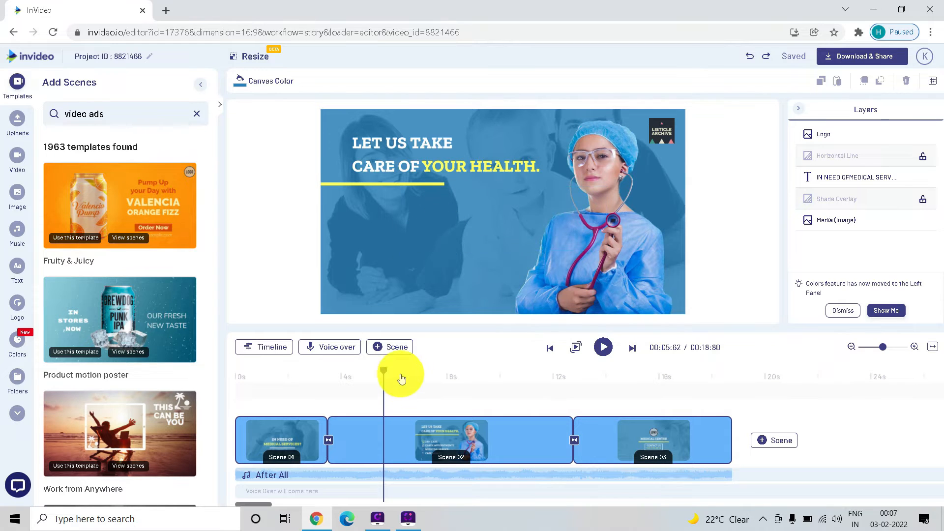
In the services list of Scene 02, change the first line from "24H CARE" to "24Hrs CARE".
left_click_drag(384, 377, 477, 376)
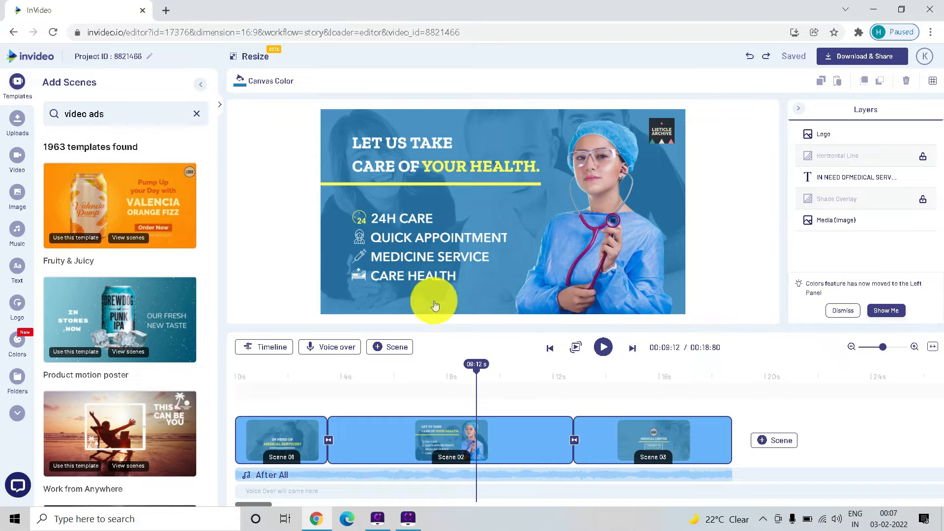
left_click(386, 219)
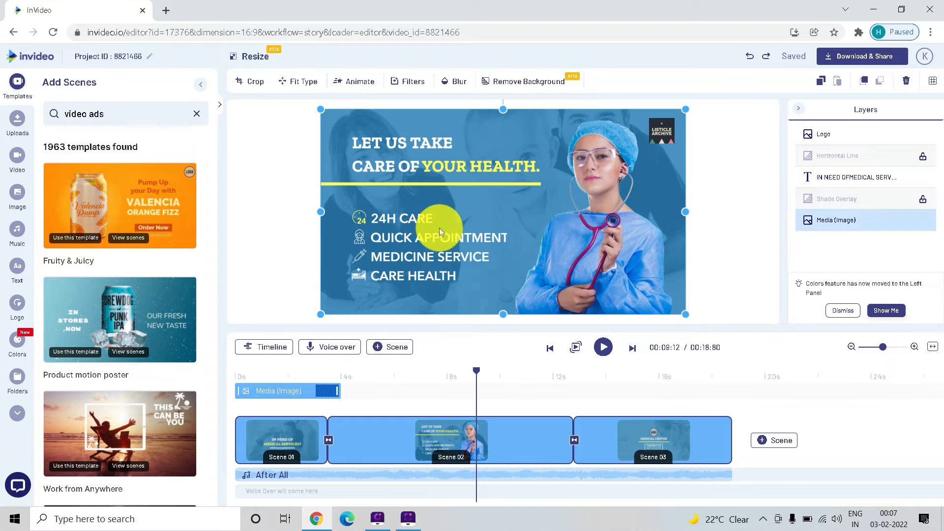
left_click(386, 265)
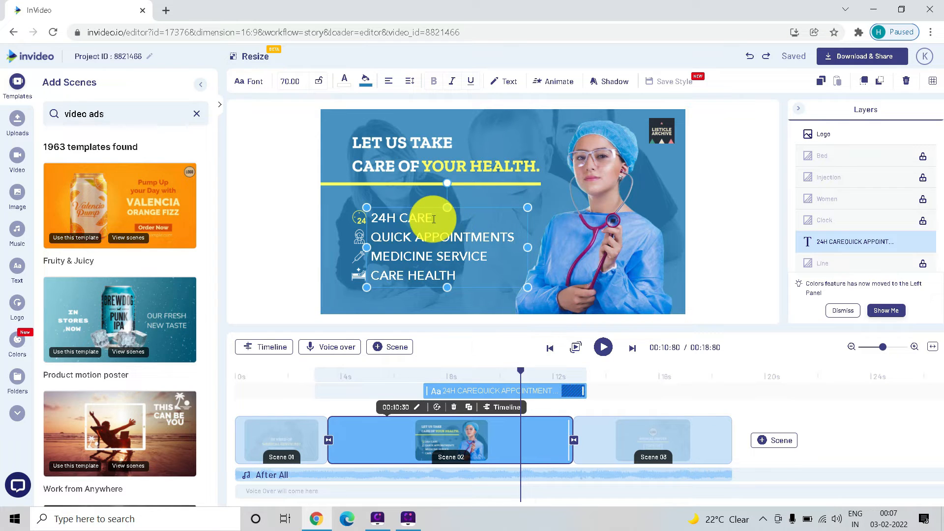
left_click(397, 222)
type("rs")
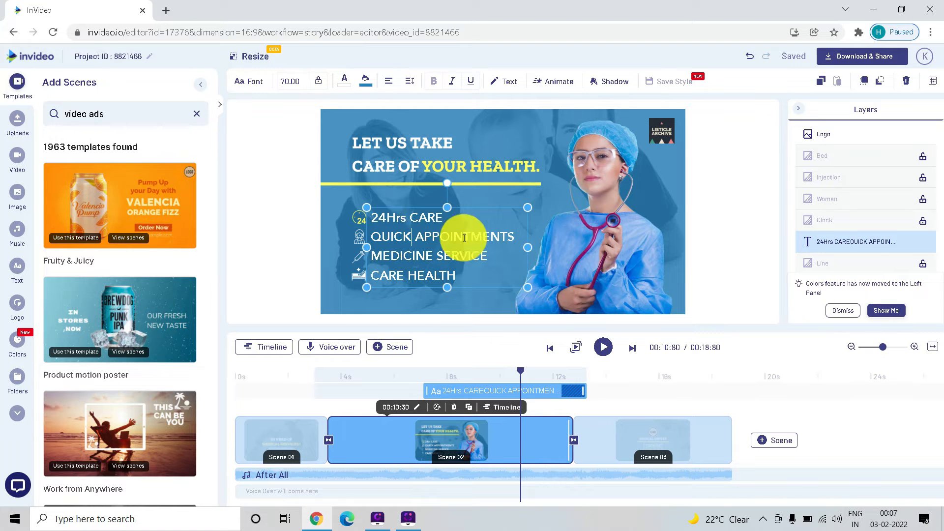
Add a line below "CARE HEALTH" in Scene 02's services list, entering "Doctors" and replacing it with "CARE HEALTH".
left_click(515, 236)
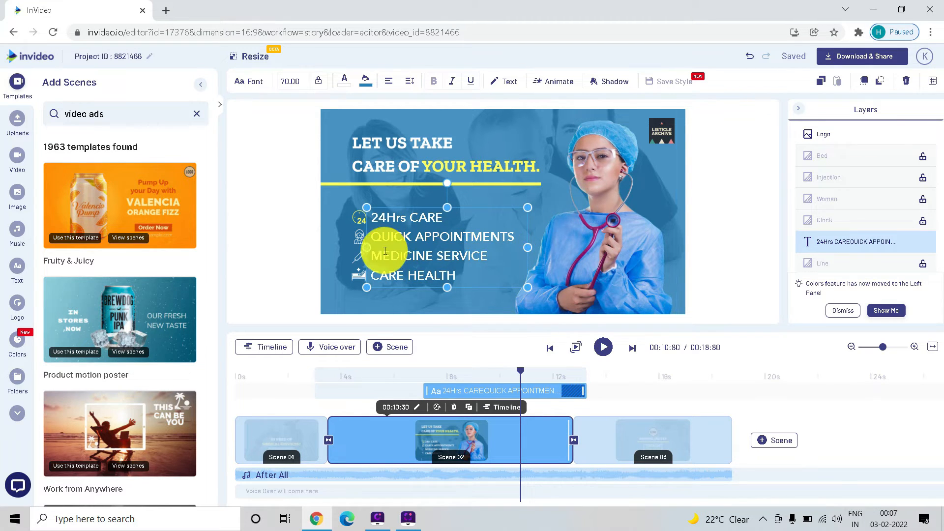
left_click(460, 274)
key("Return")
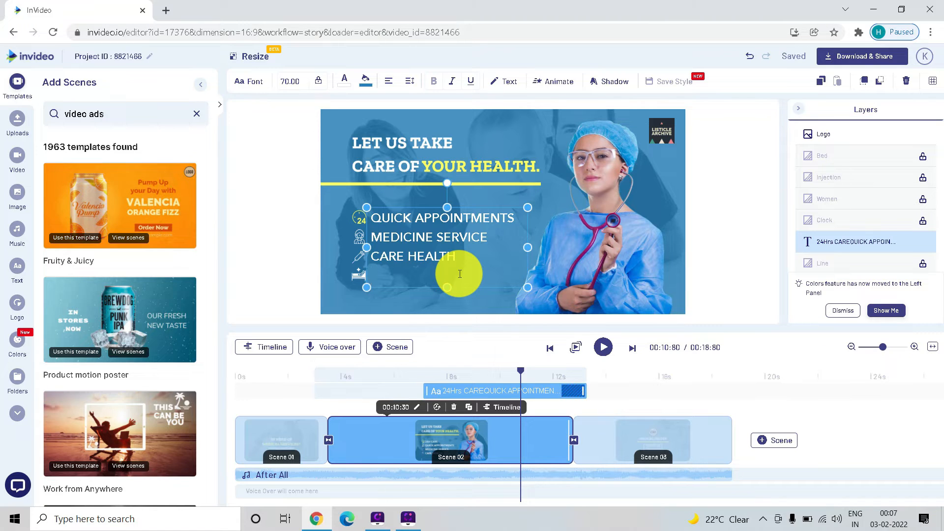
type("Doctors")
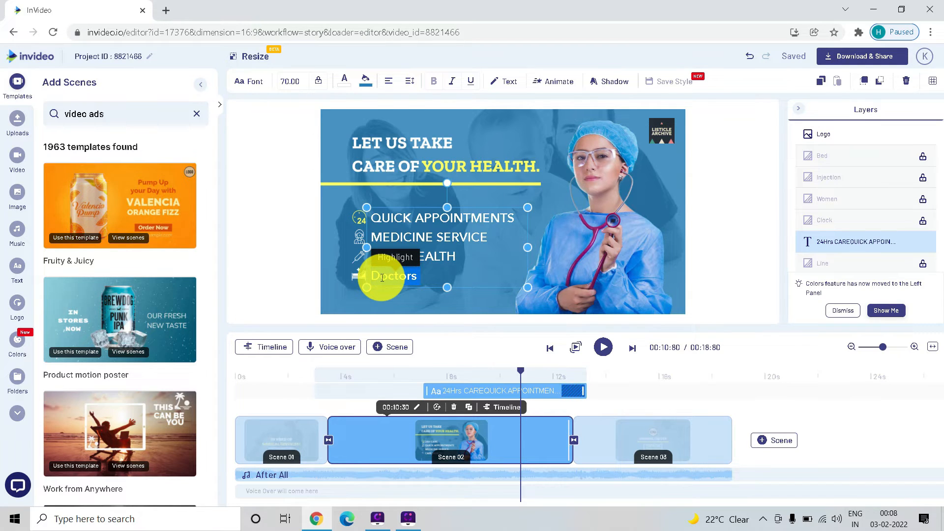
key("BackSpace")
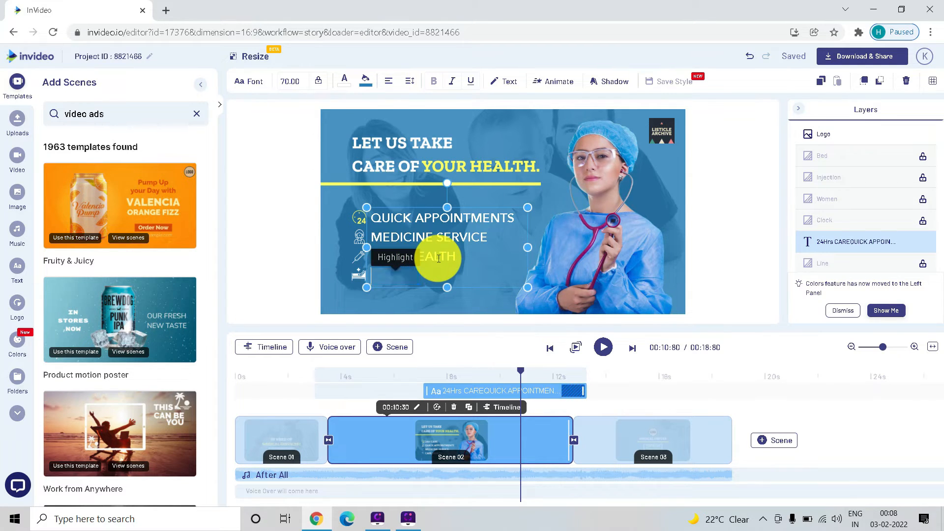
left_click(411, 278)
type("CARE HEALTH")
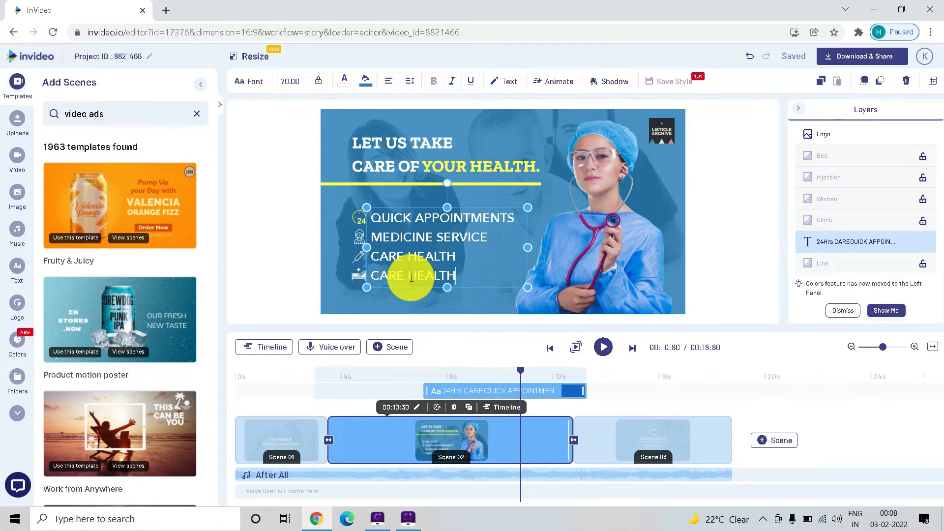
Replace the duplicate "CARE HEALTH" on the last line of Scene 02's services list with "DOCTORS ON CALL".
triple_click(411, 278)
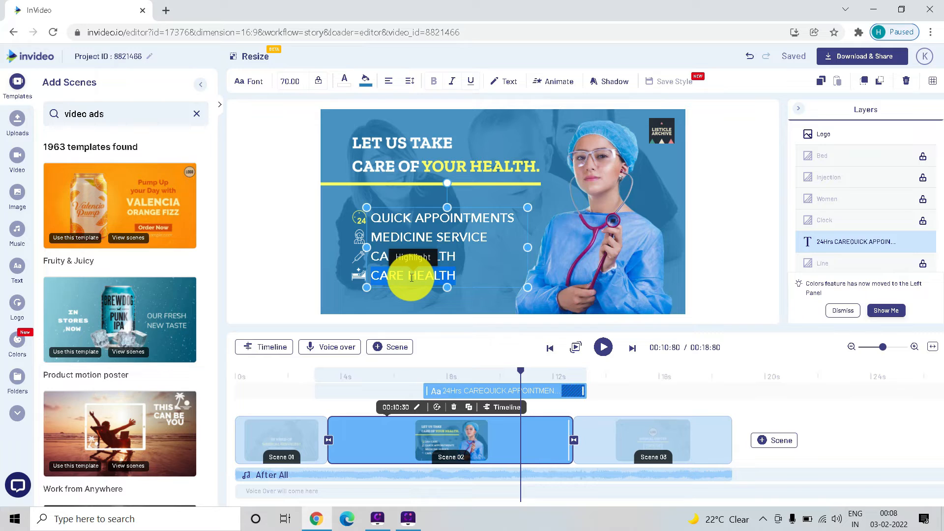
type("Doc")
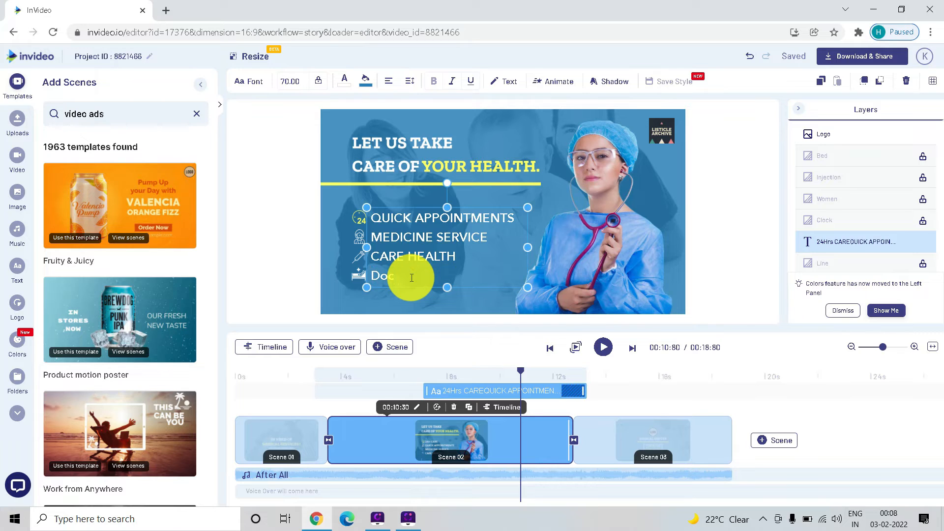
type("t")
key("BackSpace")
key("BackSpace")
key("BackSpace")
type("octors")
type(" ON ")
type("CSLL")
key("BackSpace")
key("BackSpace")
key("BackSpace")
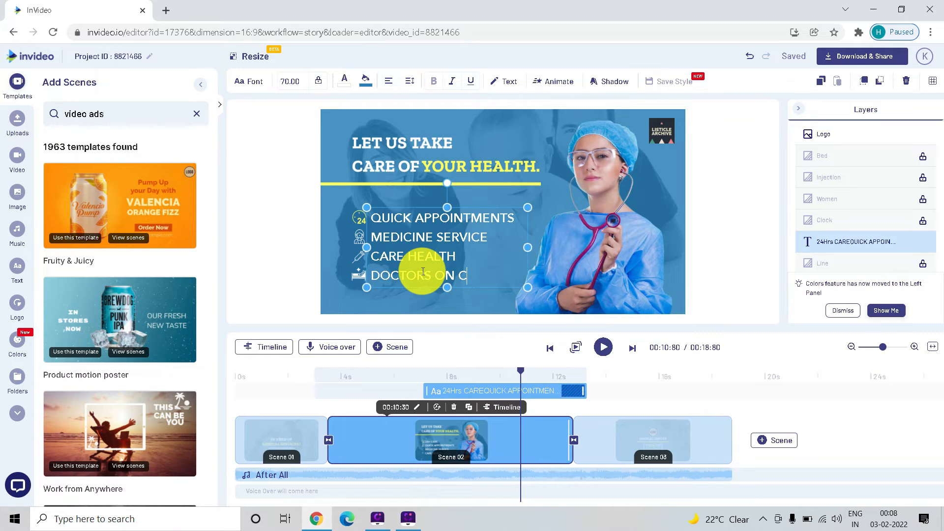
type("ALL")
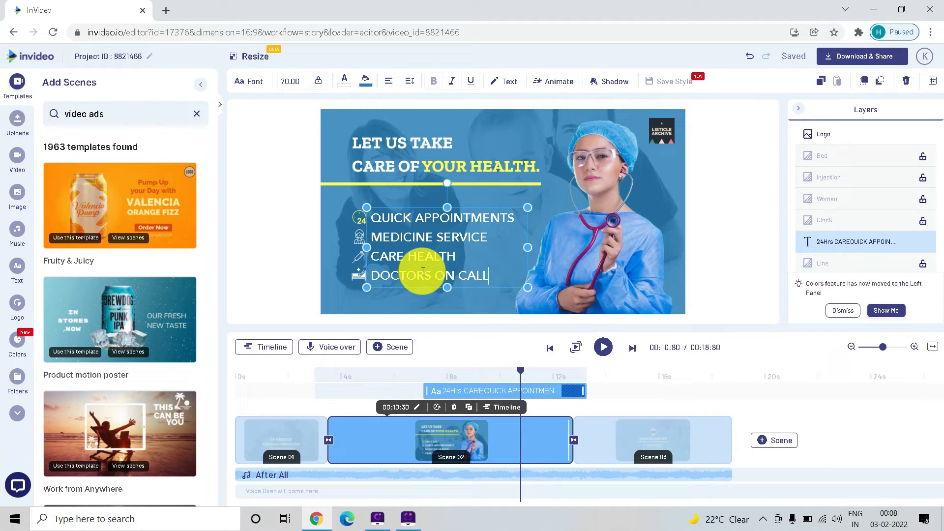
left_click(702, 157)
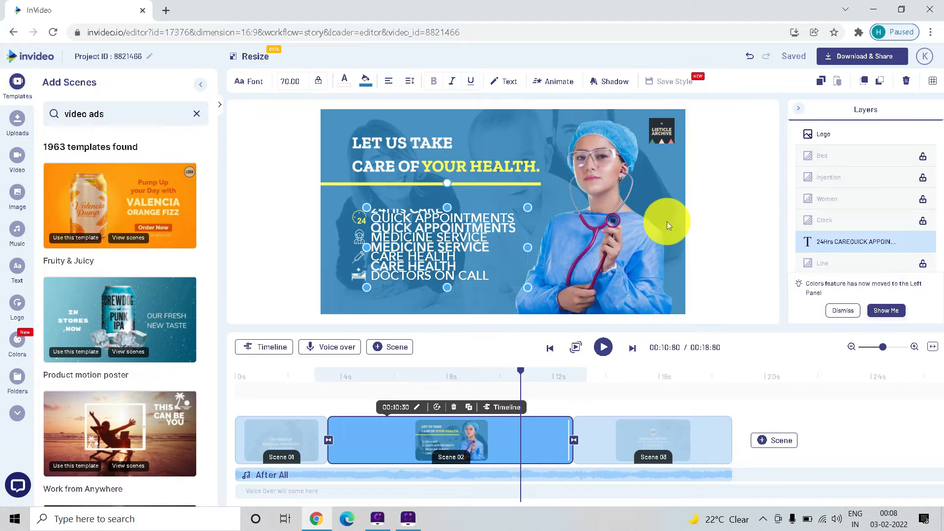
Enlarge the services list text box in Scene 02 slightly in height and shift it a little further from the icons.
left_click(431, 224)
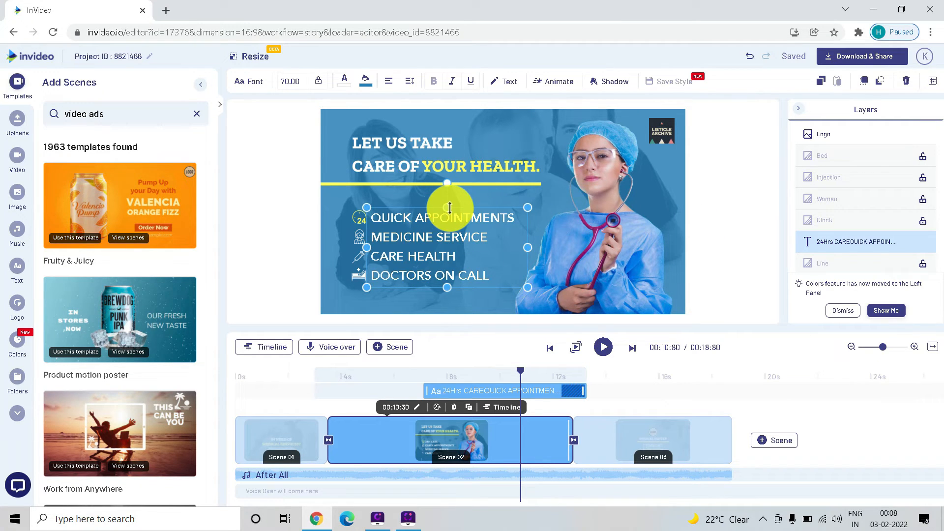
left_click_drag(449, 208, 450, 192)
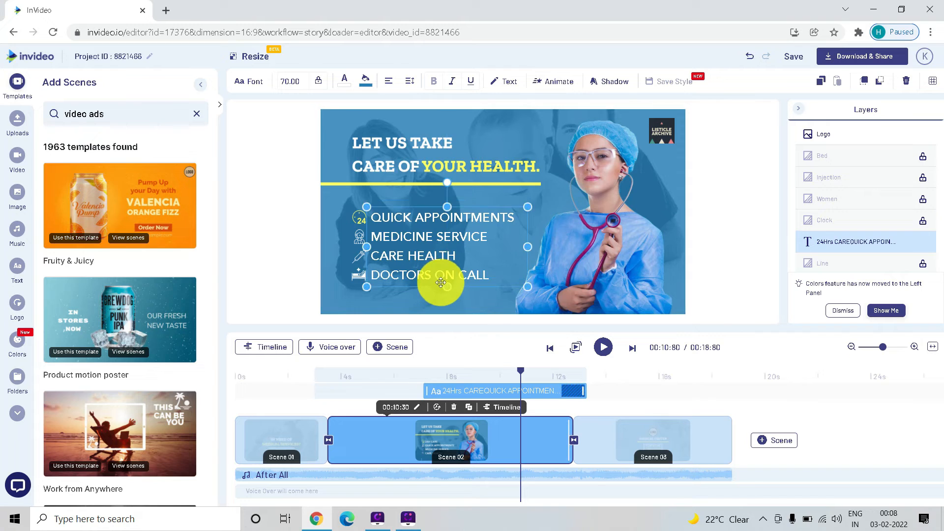
left_click_drag(441, 282, 447, 315)
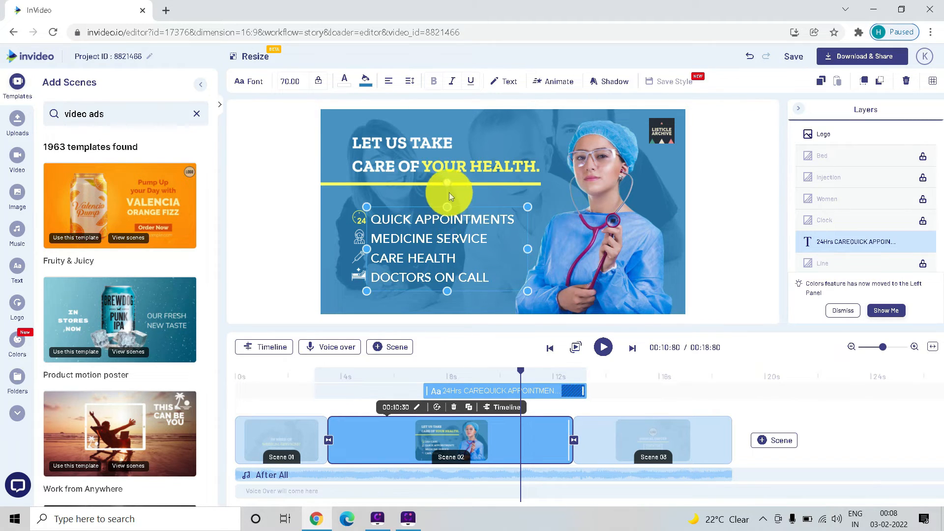
left_click_drag(449, 193, 448, 231)
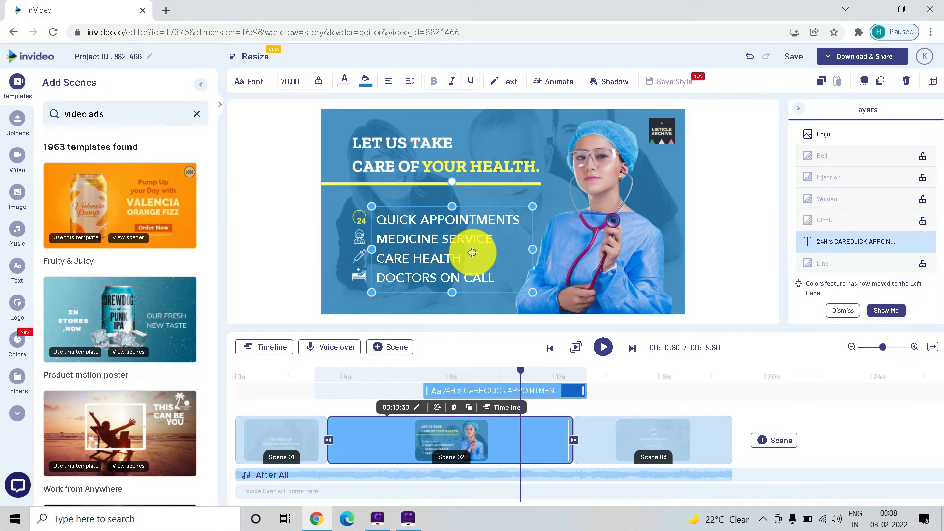
left_click_drag(467, 253, 409, 253)
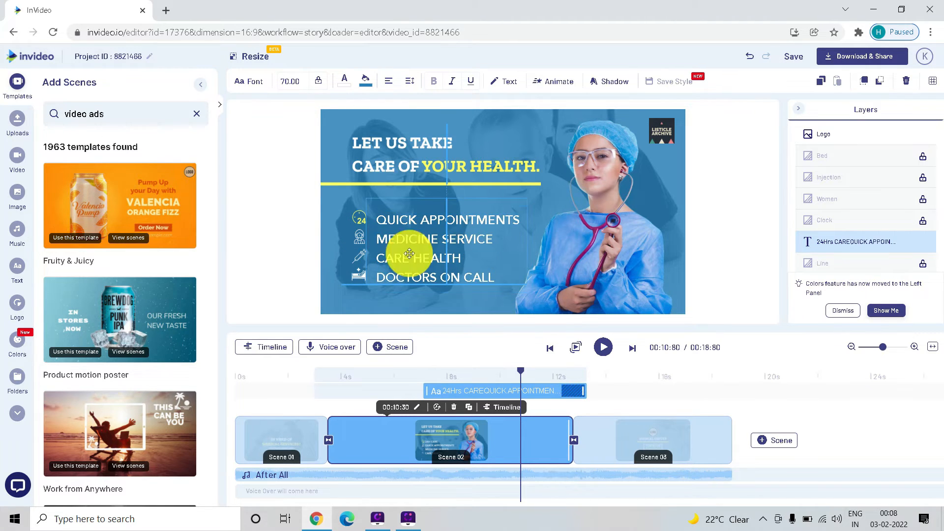
left_click(331, 223)
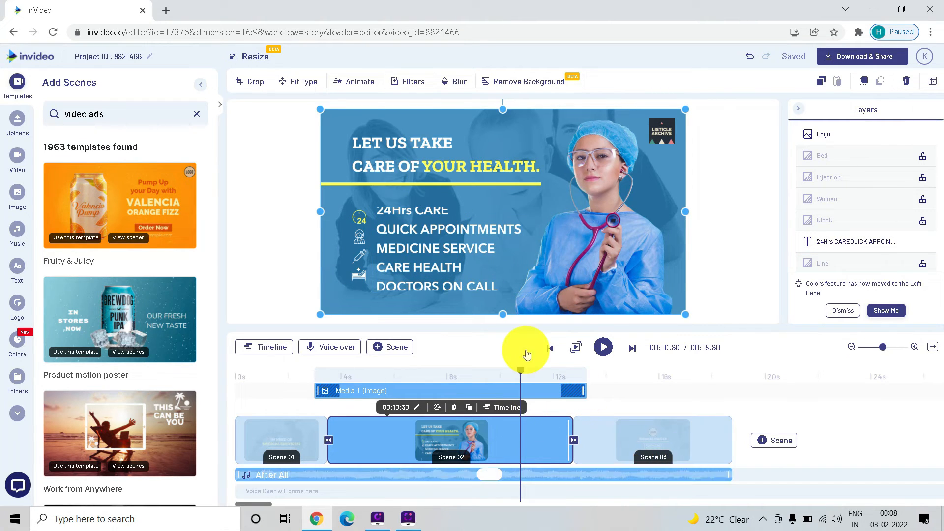
In Scene 03, replace the placeholder phone number under "CONTACT US" with the new contact number.
left_click_drag(596, 376, 668, 375)
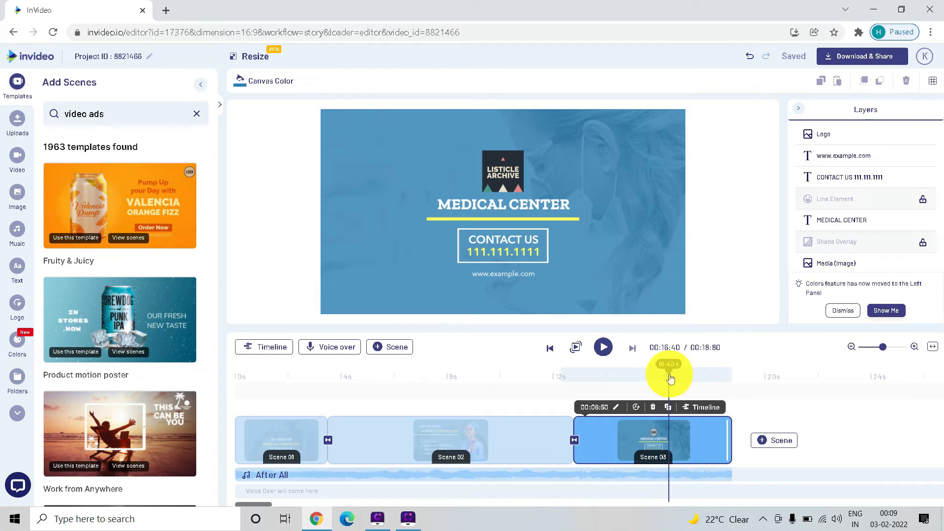
left_click(512, 252)
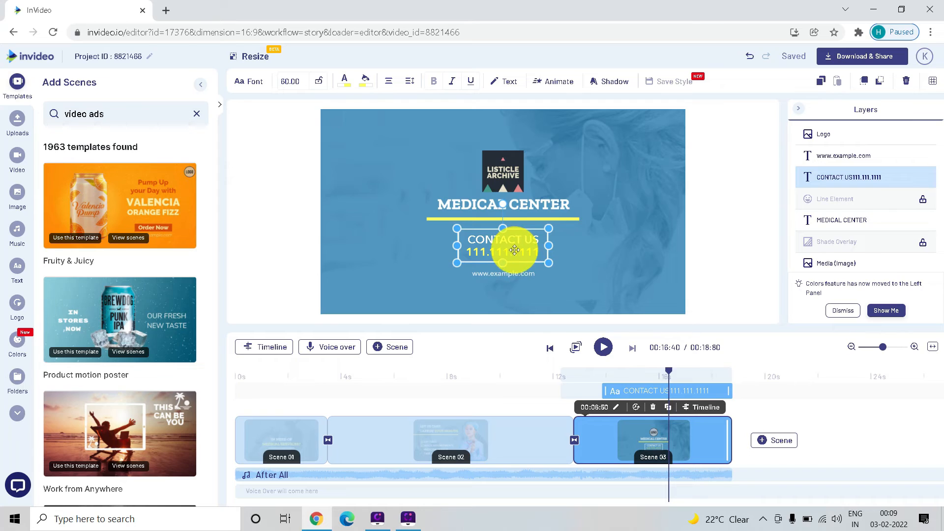
double_click(515, 253)
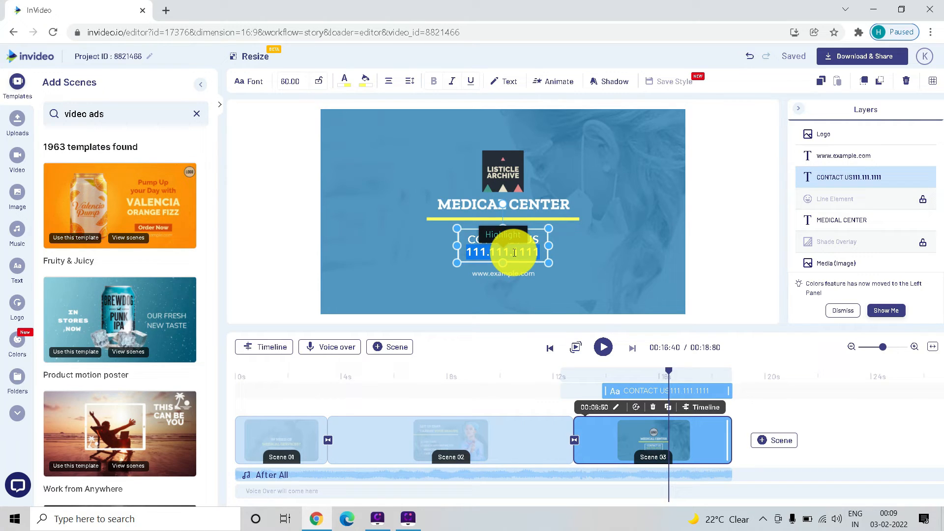
type("999")
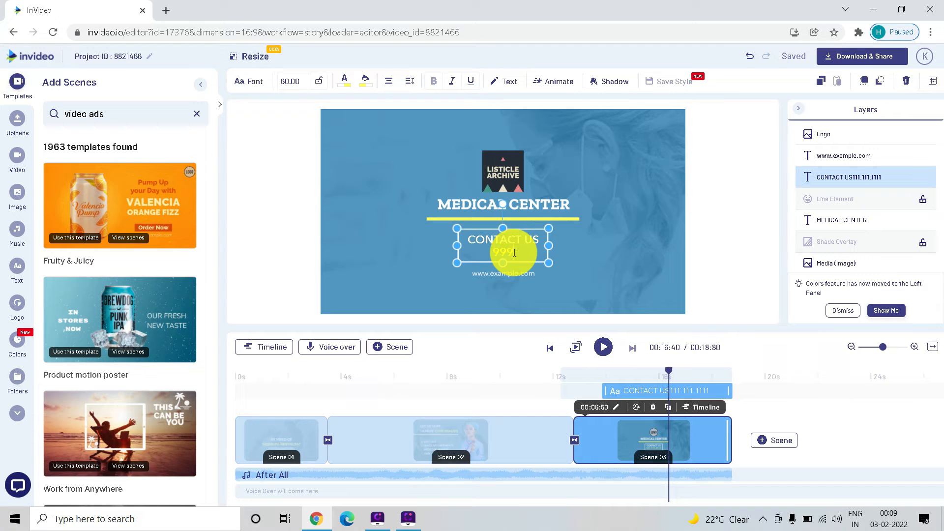
type("9999")
left_click(520, 270)
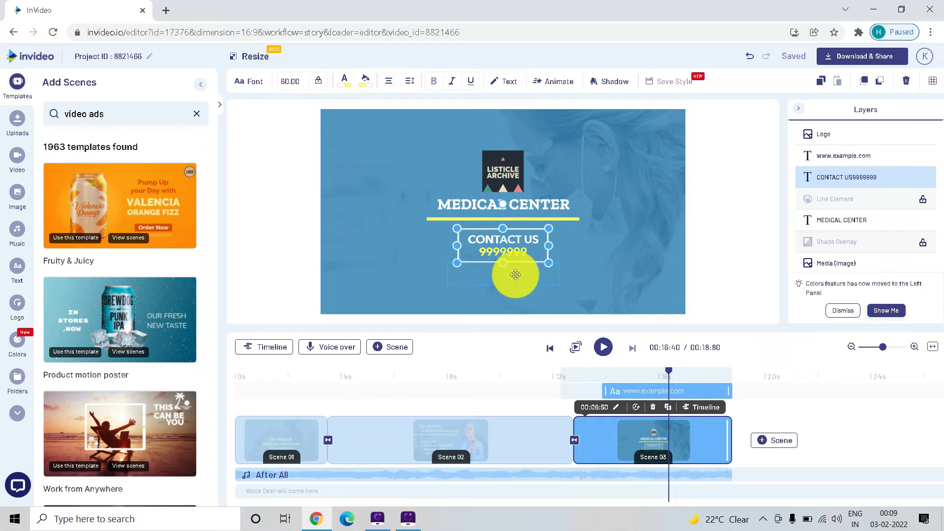
Delete the Listicle Archive logo above "MEDICAL CENTER" in Scene 03, removing it from all scenes.
left_click(512, 166)
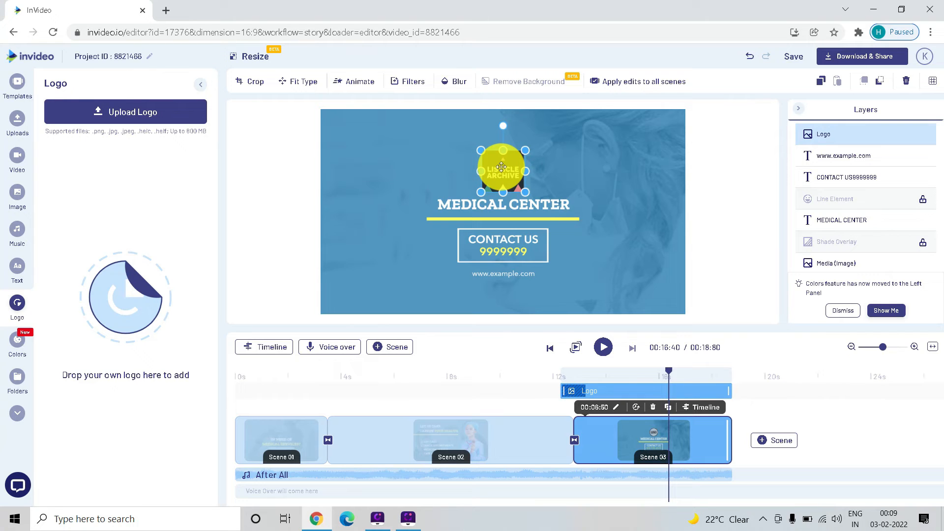
key("Delete")
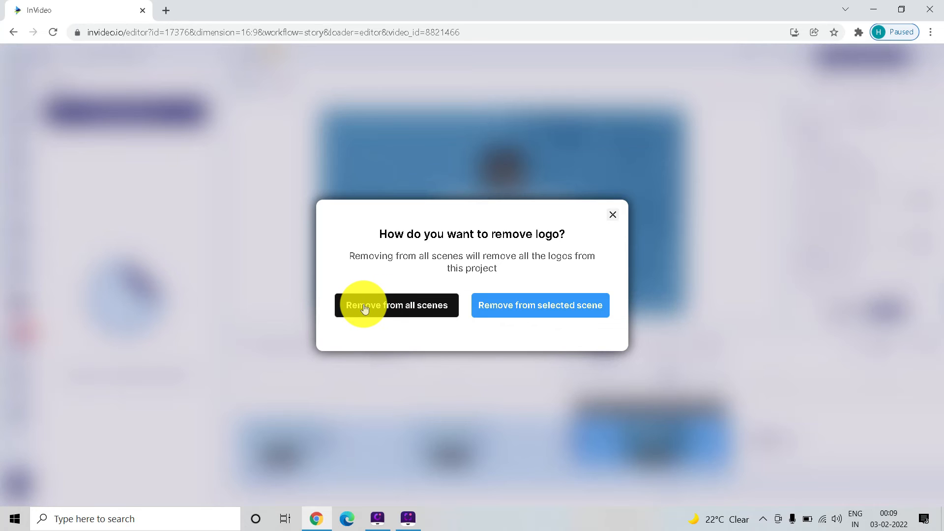
left_click(384, 308)
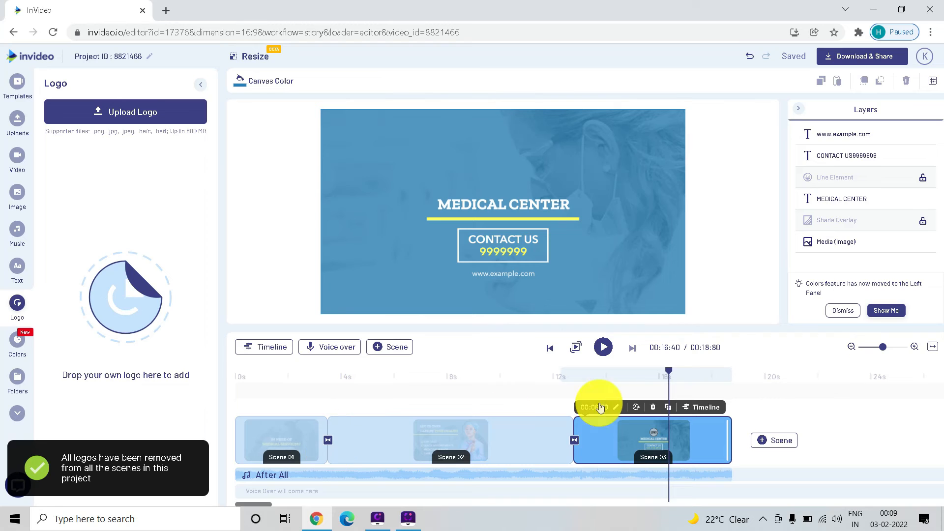
Check Scenes 01 and 02 in the preview, and delete the "After All" background music track.
left_click_drag(424, 389, 291, 386)
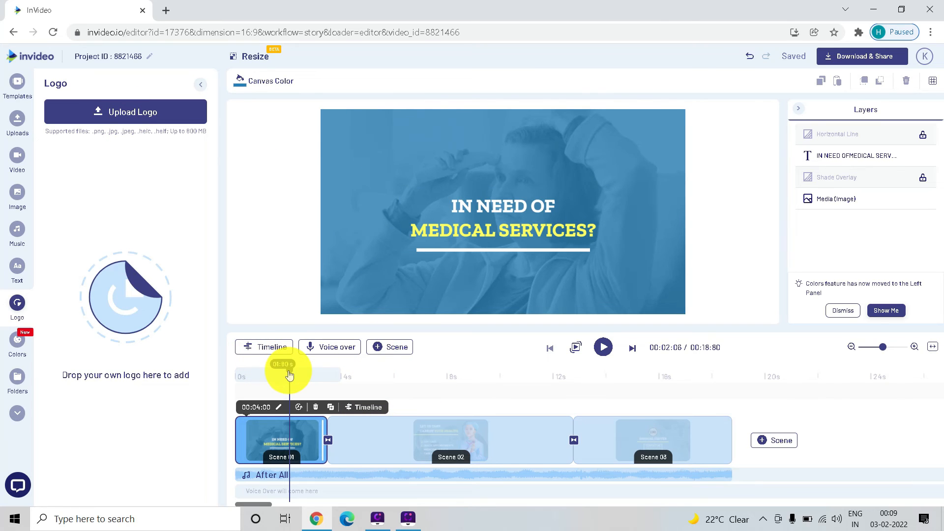
left_click_drag(290, 376, 457, 380)
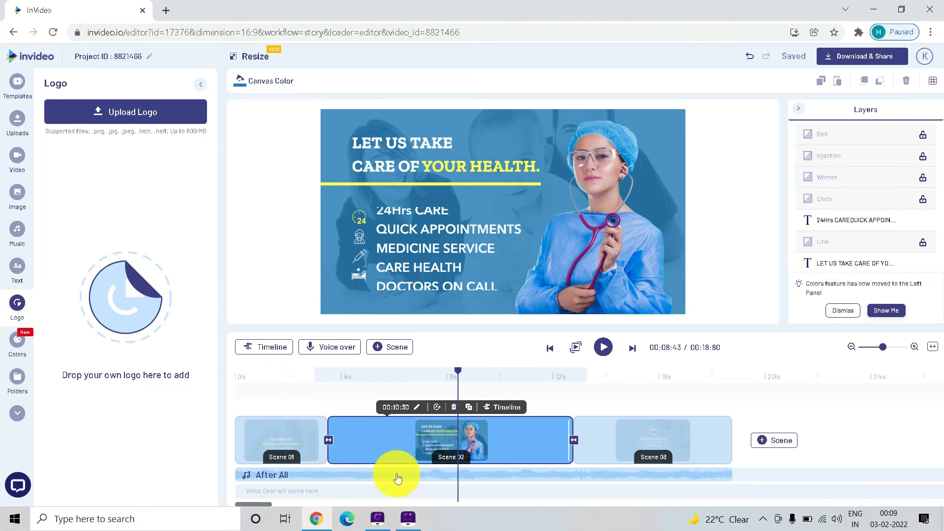
left_click(488, 473)
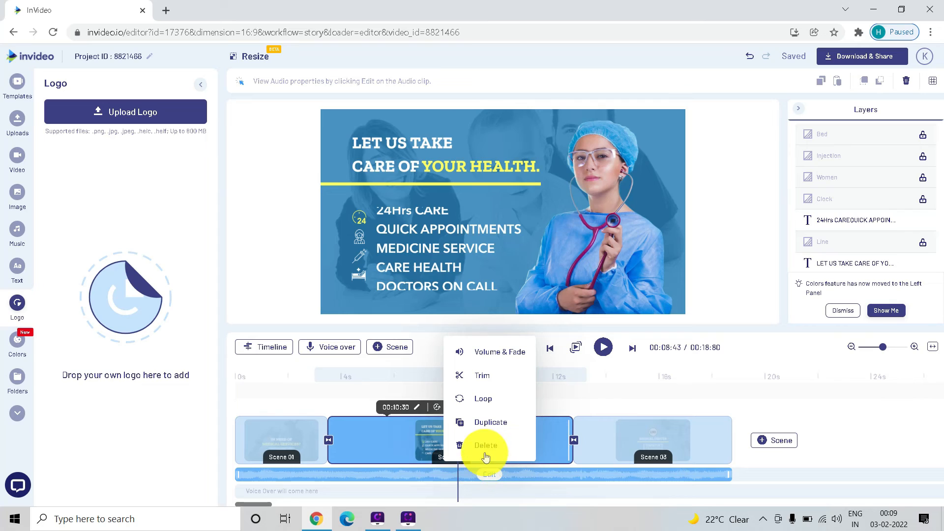
left_click(485, 449)
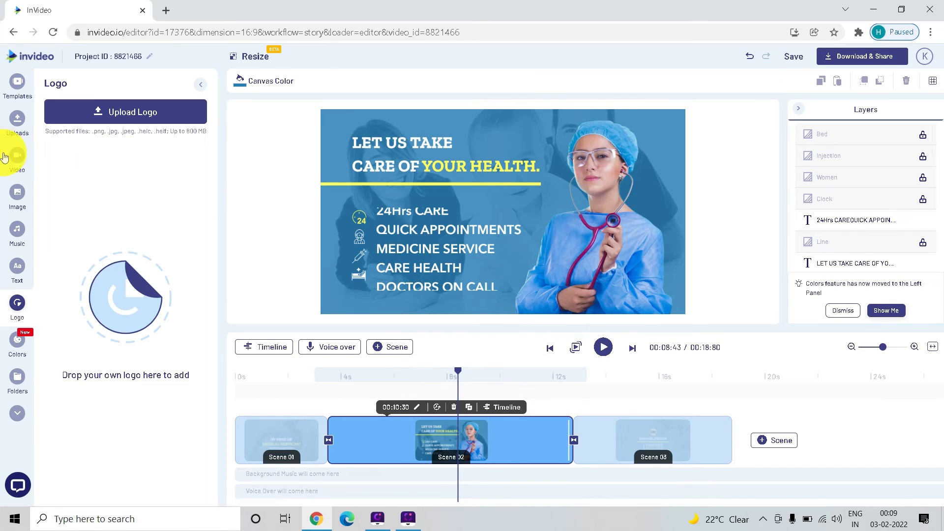
Add the "Cinema Drum Hit" track from the Cinematic music genre as the video's background music.
left_click(17, 231)
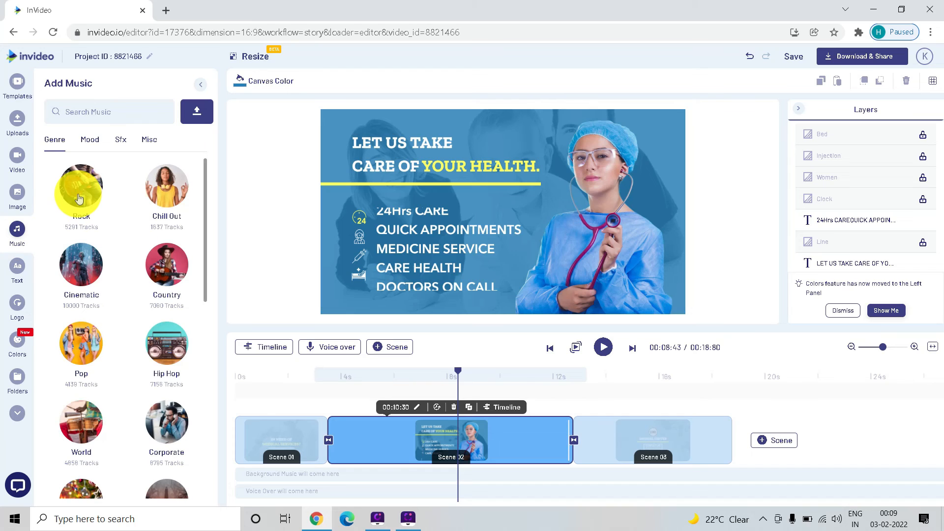
left_click(79, 274)
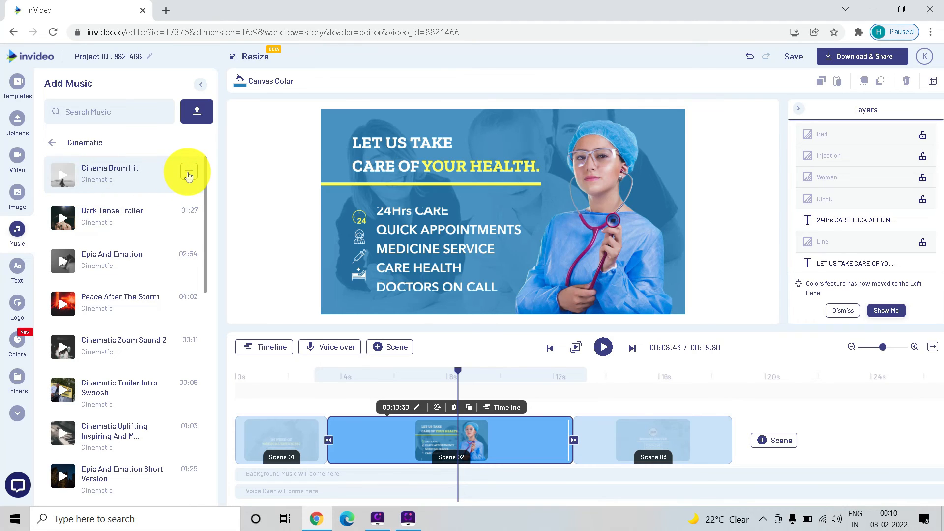
left_click(188, 173)
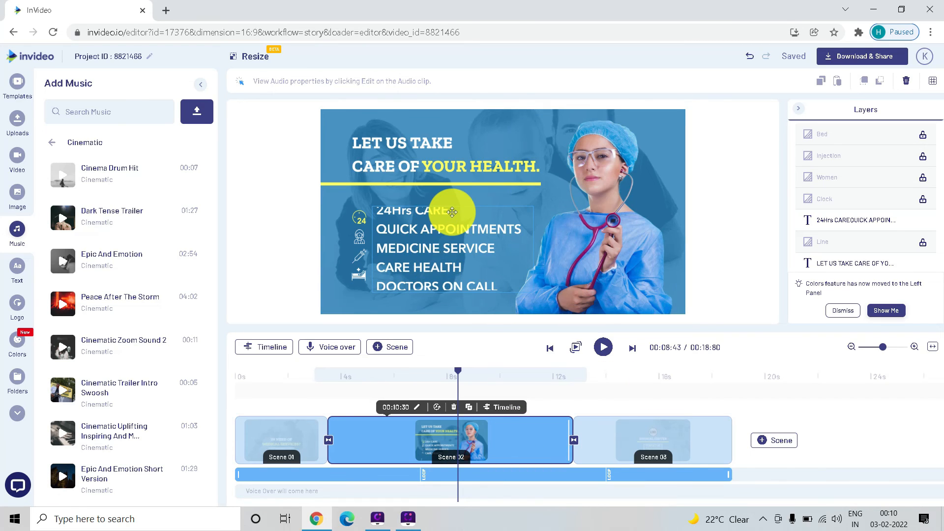
Move the services list text in Scene 02 upward, closer to the yellow line under the heading.
left_click(454, 212)
left_click_drag(454, 213, 449, 196)
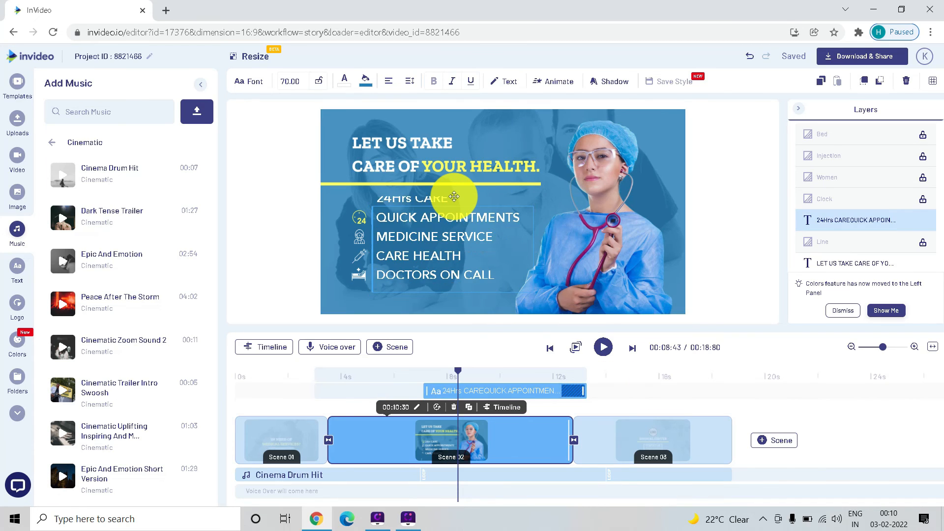